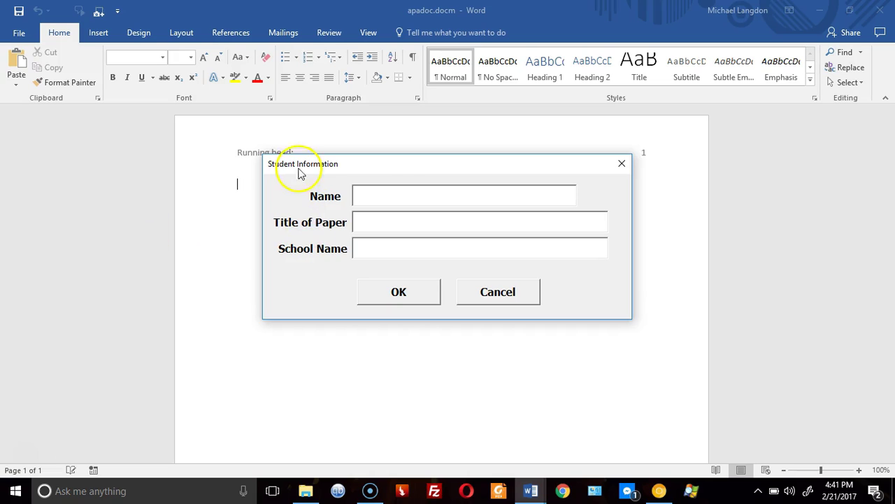
Enter the title 'This is my paper for my class', the student's name and Bluebird State University, then confirm
mouse_move(428, 172)
left_mouse_down()
mouse_move(424, 158)
mouse_move(426, 171)
left_mouse_up()
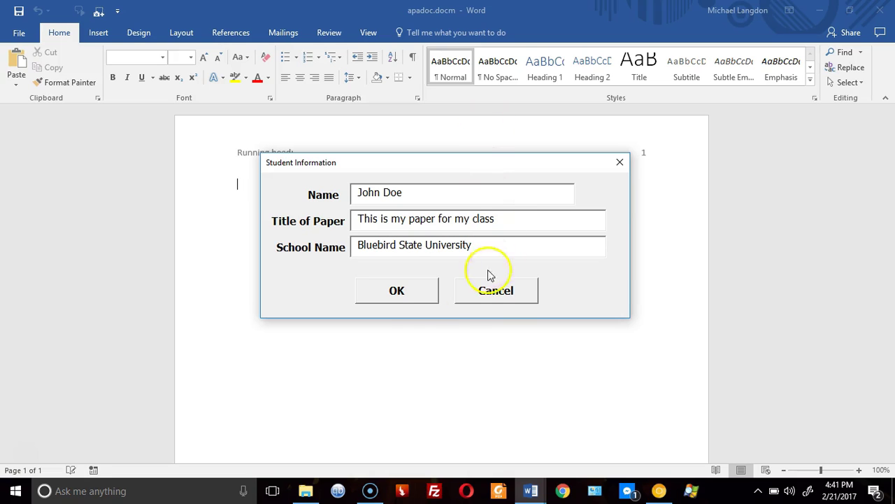
left_click(397, 290)
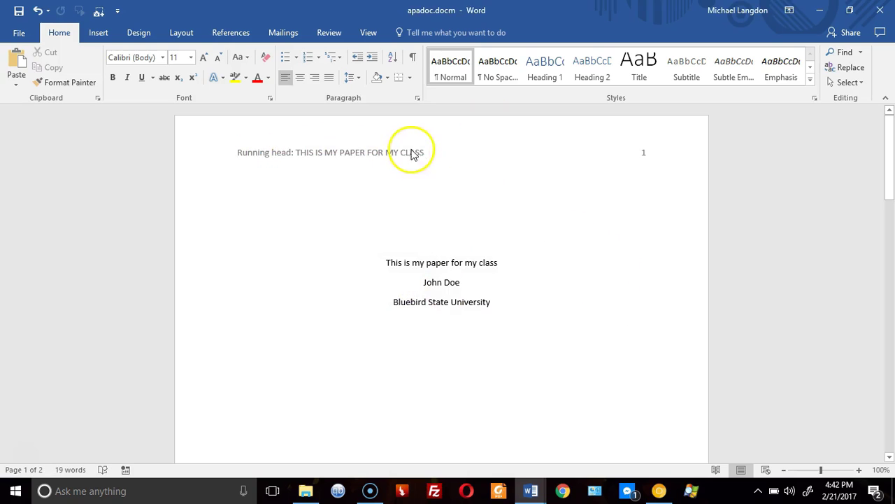
scroll(661, 194, "down", 8)
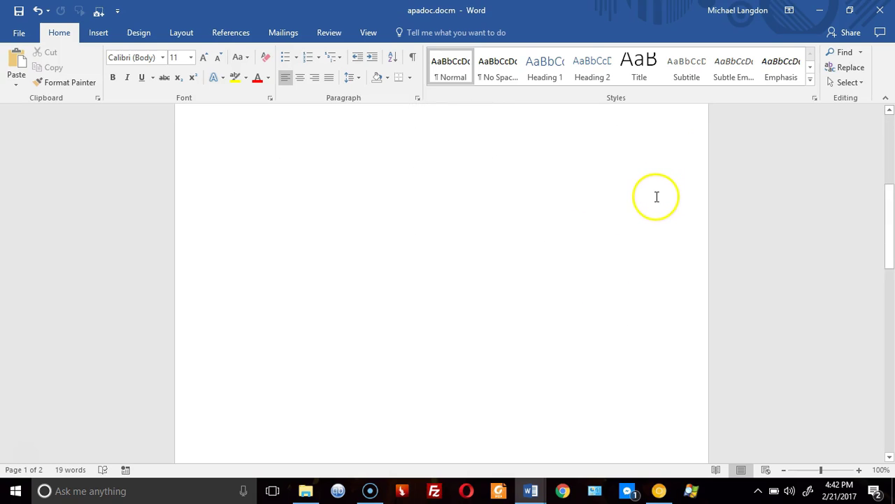
scroll(658, 194, "down", 2)
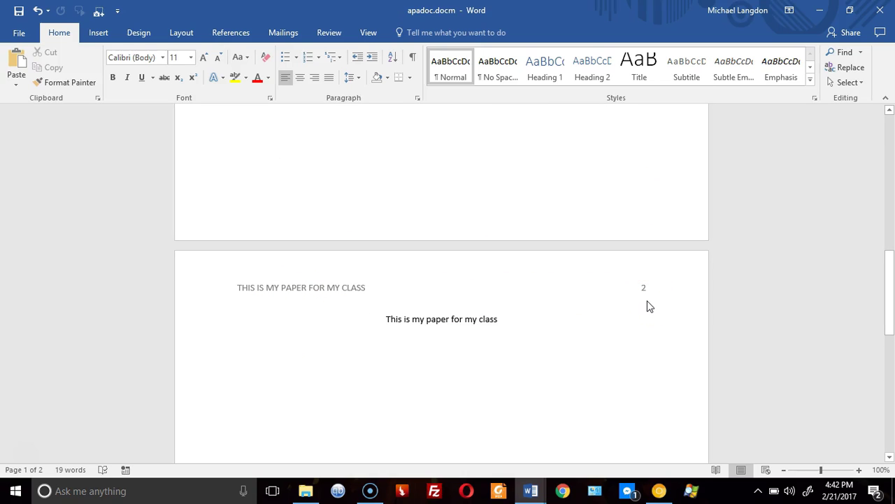
scroll(457, 326, "up", 5)
scroll(458, 327, "up", 6)
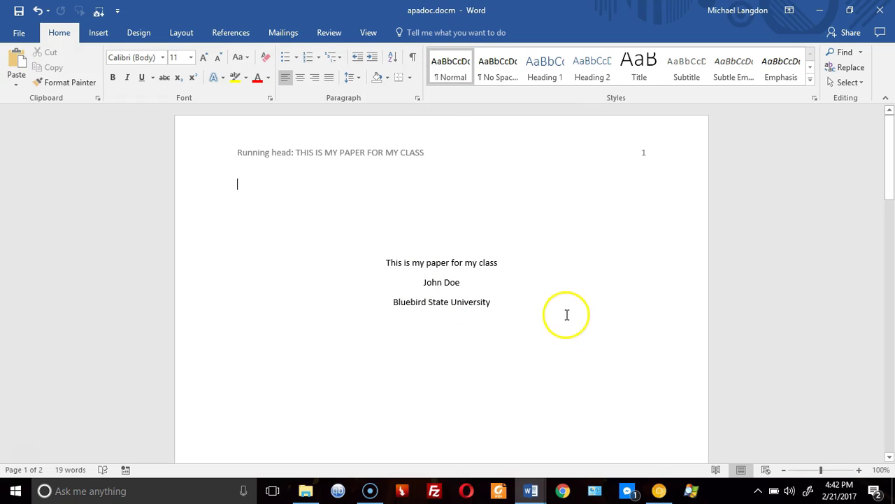
left_click(19, 31)
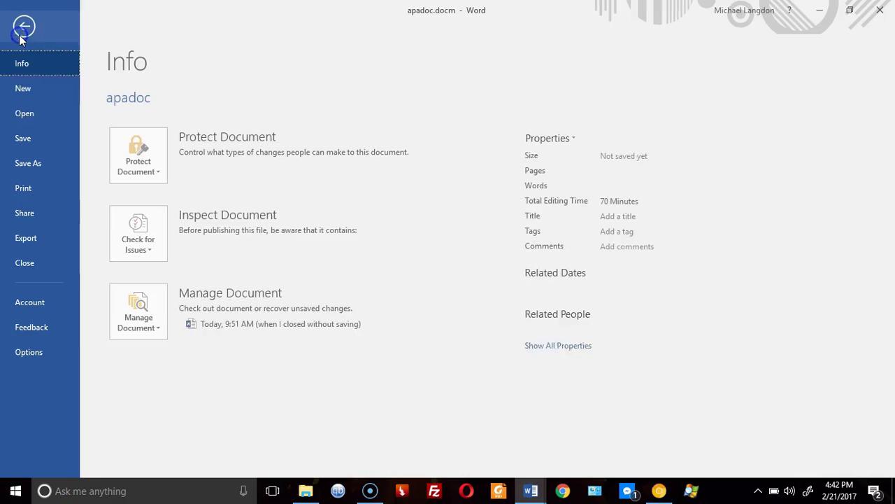
left_click(55, 93)
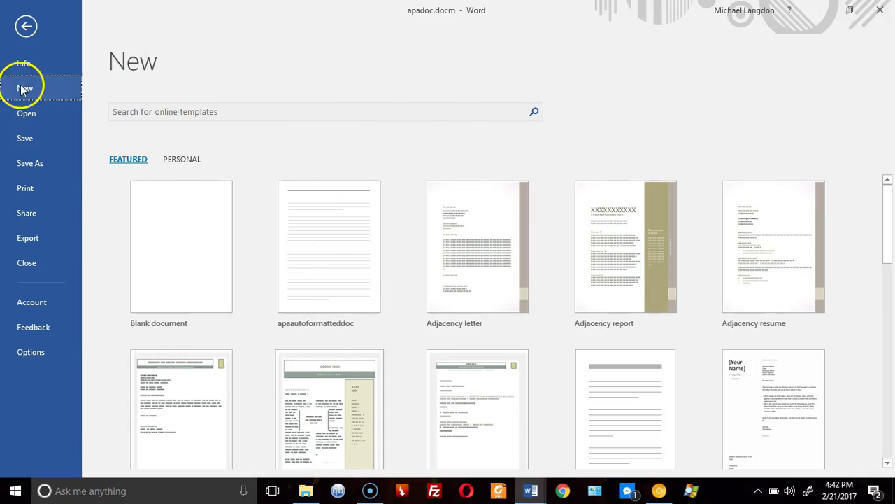
left_click(25, 35)
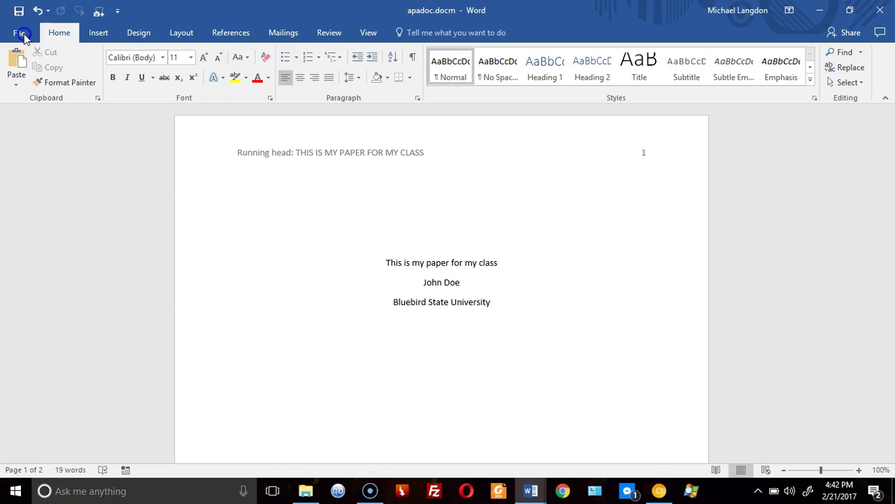
Close apadoc.docm without saving, then show the Backstage Open page with the recent documents list
left_click(882, 14)
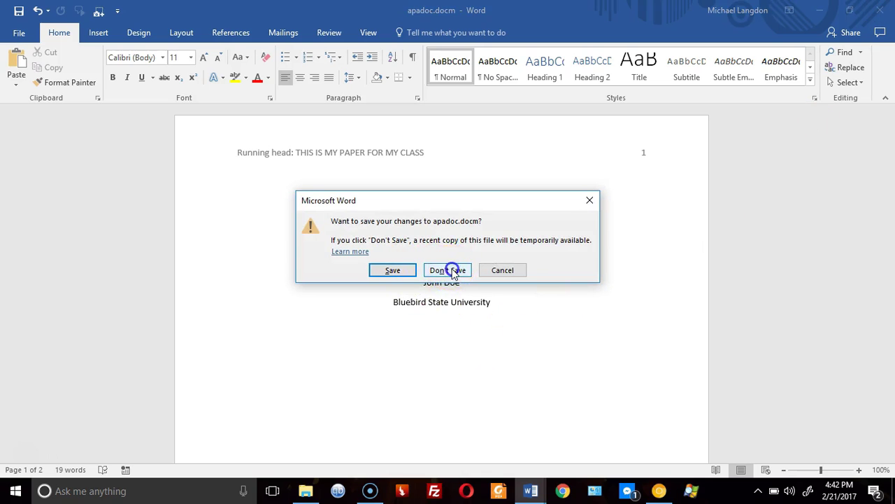
left_click(451, 272)
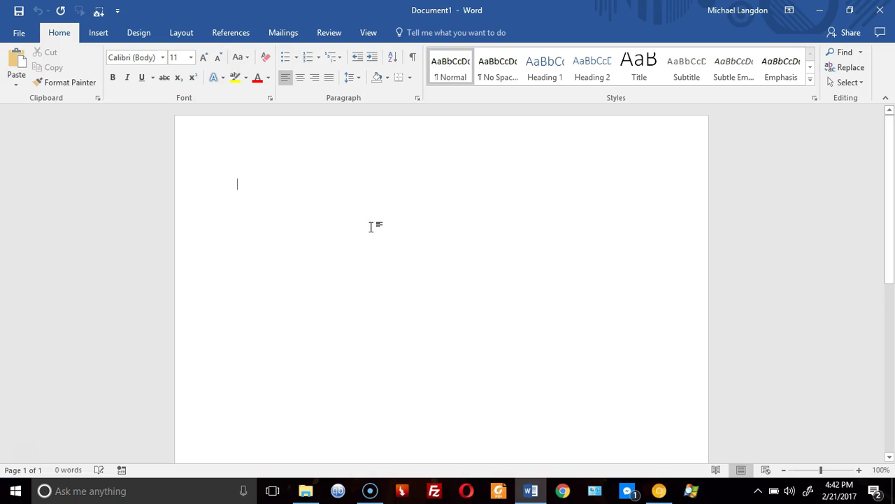
left_click(18, 33)
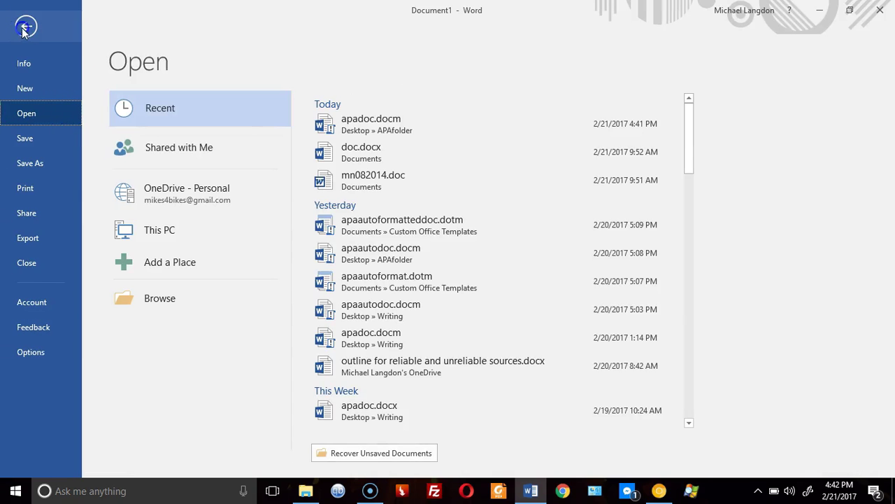
left_click(25, 28)
left_click(18, 33)
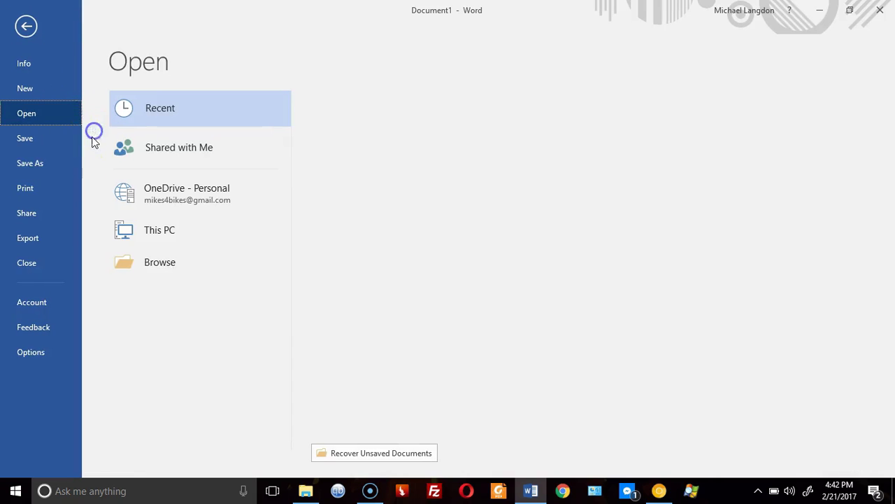
Turn on Show bookmarks under Word Options Advanced, then go to Customize Ribbon
left_click(31, 352)
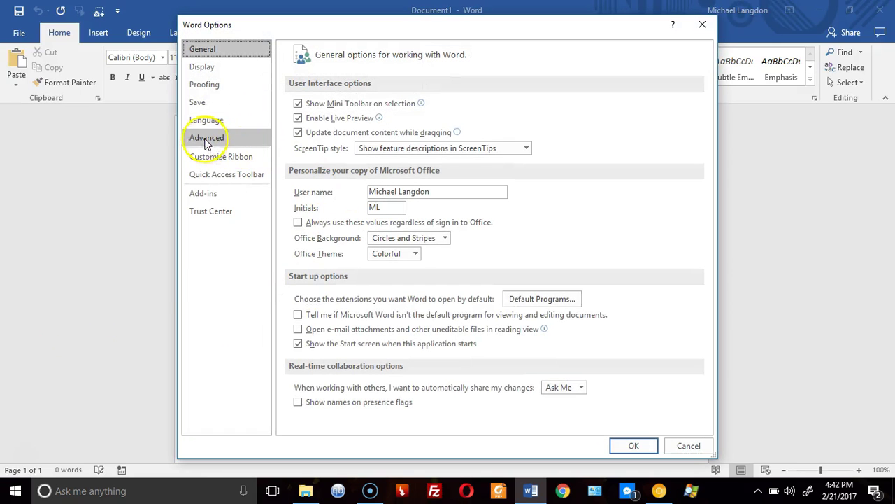
left_click(220, 139)
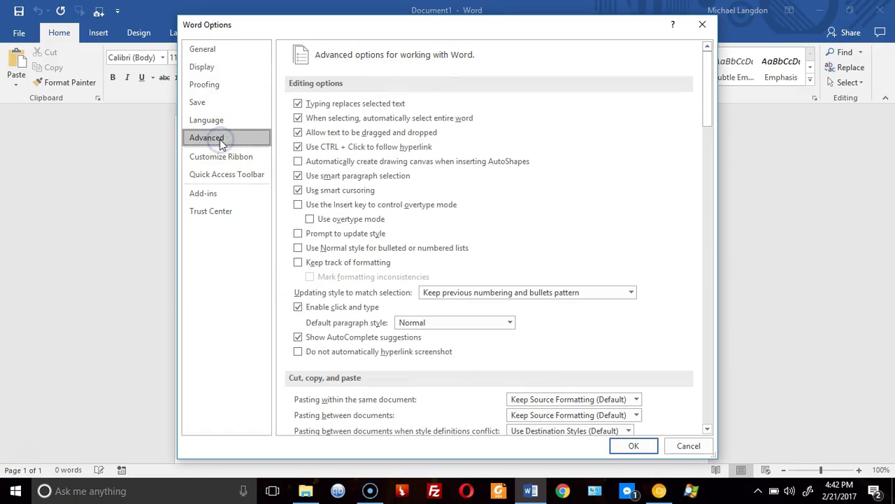
left_click_drag(708, 81, 715, 185)
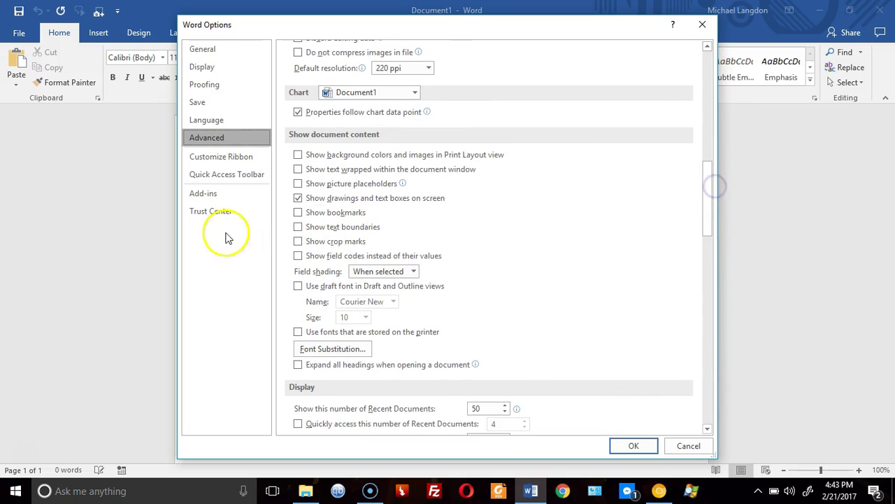
left_click(299, 213)
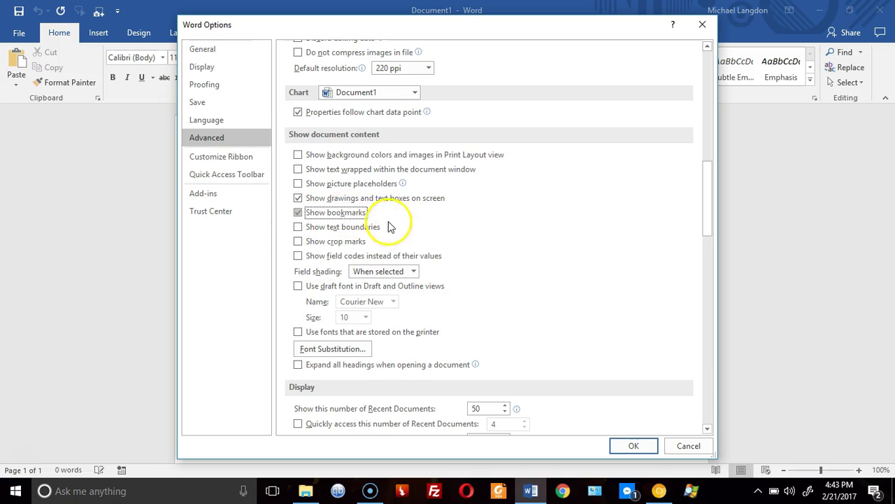
left_click(239, 160)
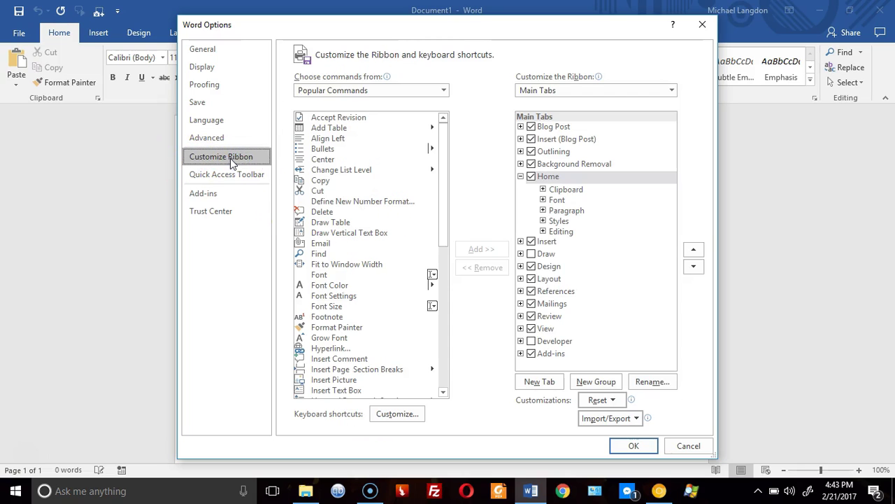
Check the Developer main tab in Customize Ribbon and apply with OK
left_click(531, 341)
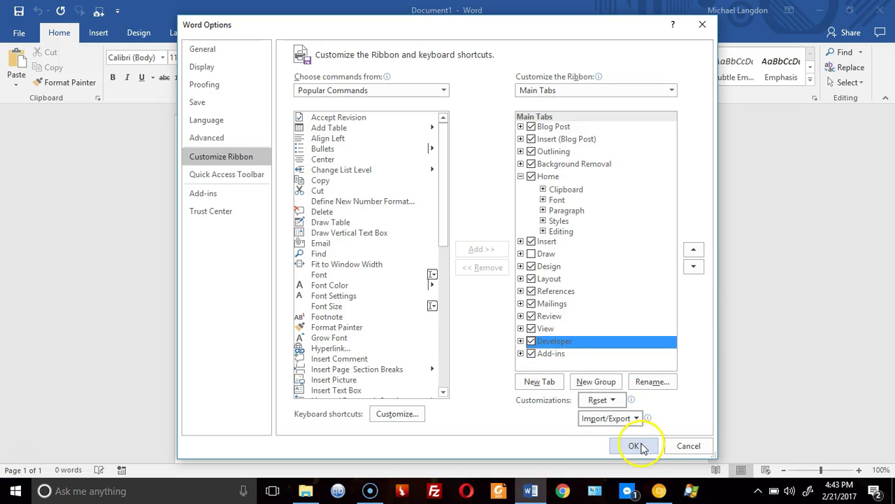
left_click(638, 448)
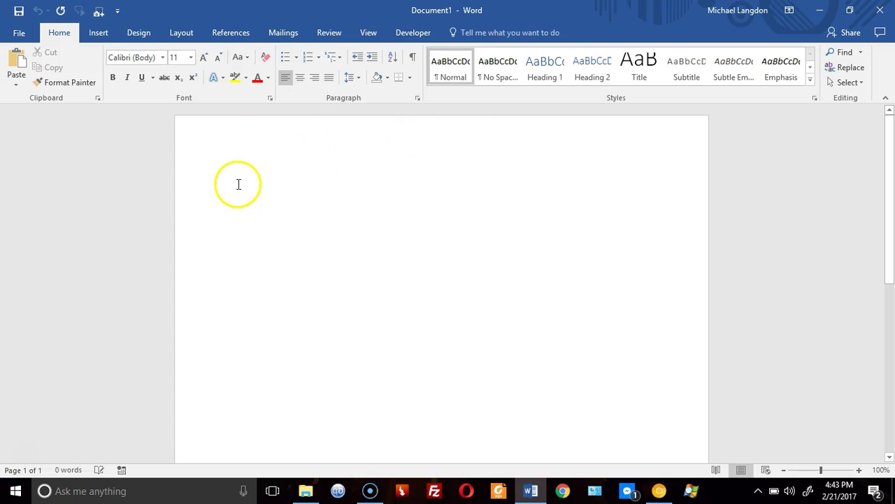
Open Document1's header for editing and turn on Different First Page
double_click(239, 146)
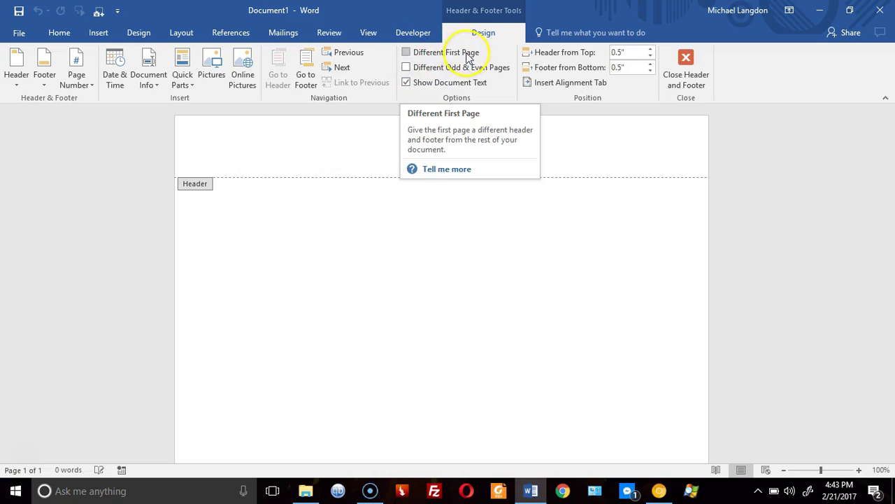
left_click(406, 54)
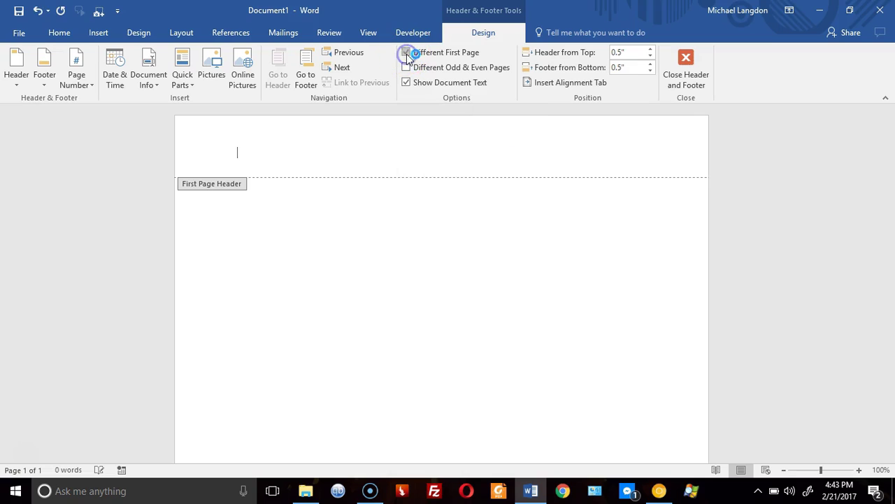
left_click_drag(890, 149, 893, 114)
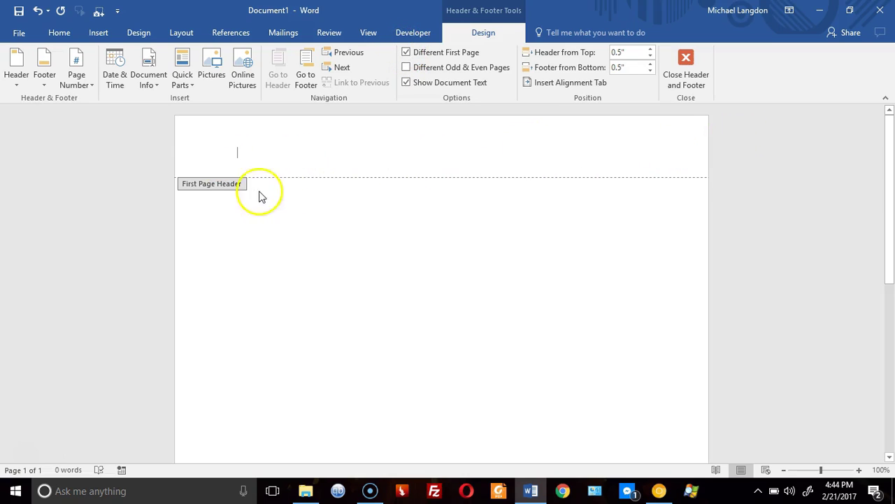
Insert a Plain Number 3 top-of-page number, showing 1, in the First Page Header
left_click(91, 84)
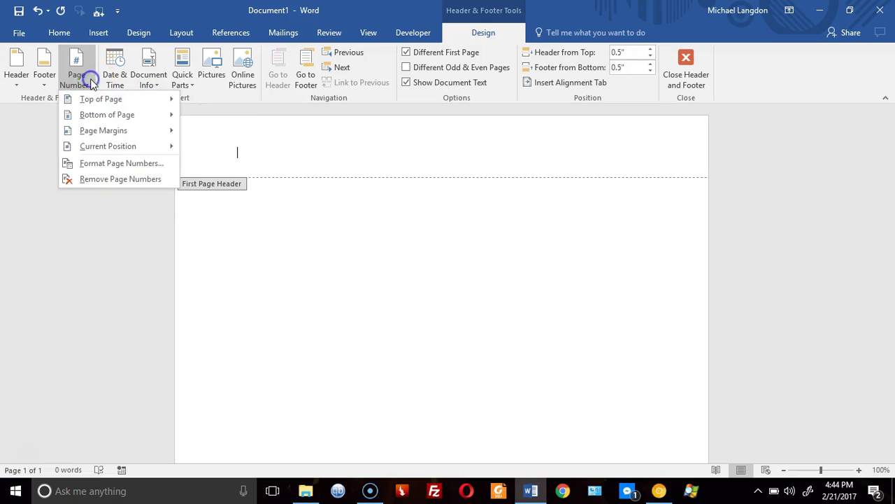
left_click(96, 100)
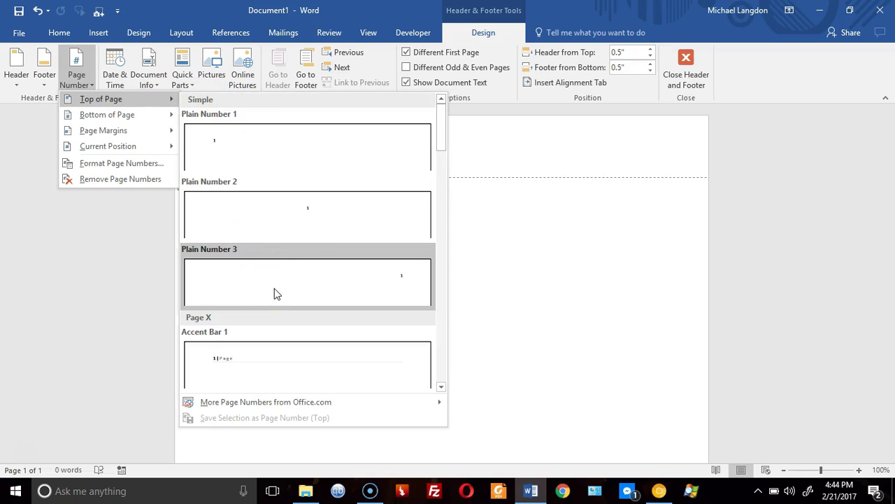
left_click(275, 290)
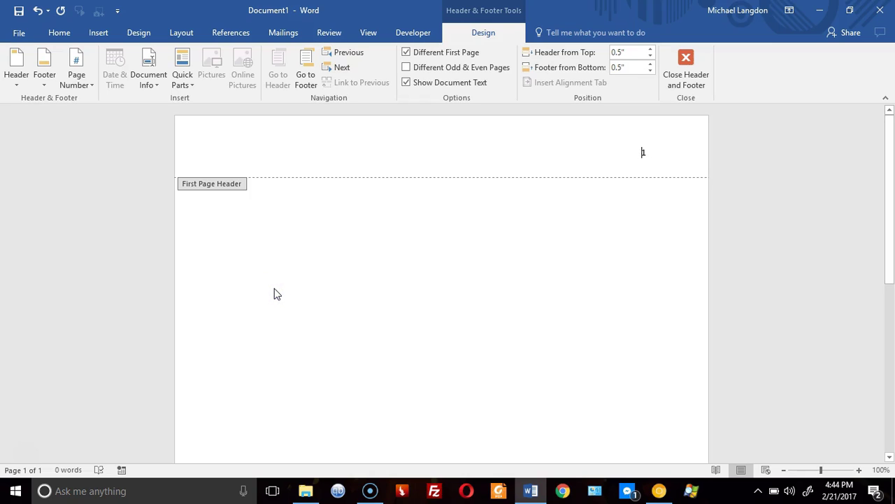
Type 'Running head:' before the page number in the first-page header and tidy the tab spacing
type("Runn")
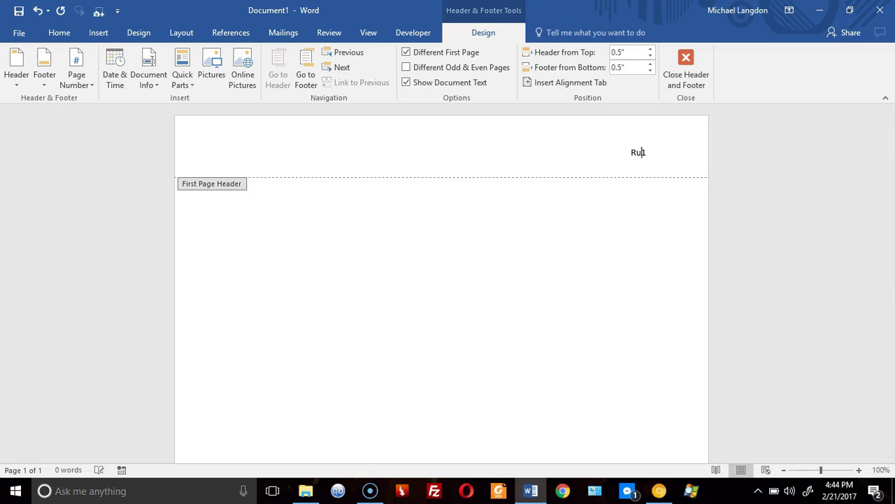
type("ing head:")
key("Tab")
key("ctrl+l")
left_click(297, 152)
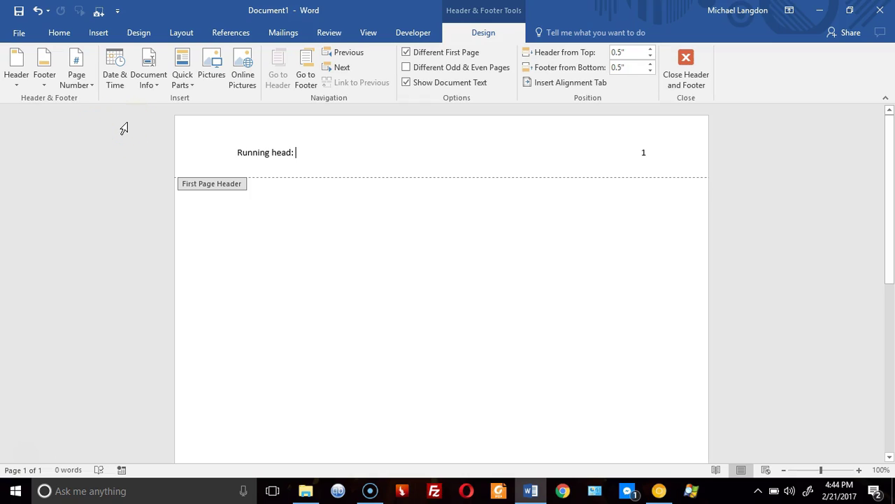
left_click(98, 32)
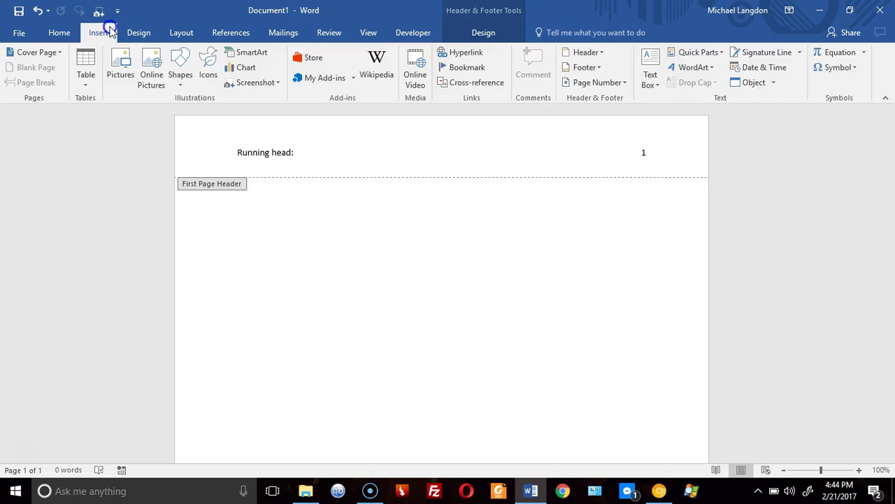
Add a bookmark named hTitle right after the 'Running head:' label
left_click(466, 67)
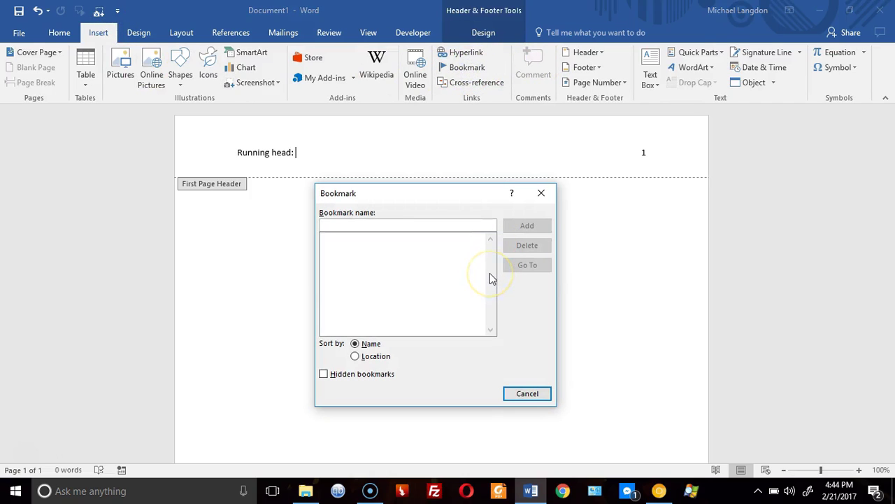
type("hTitle")
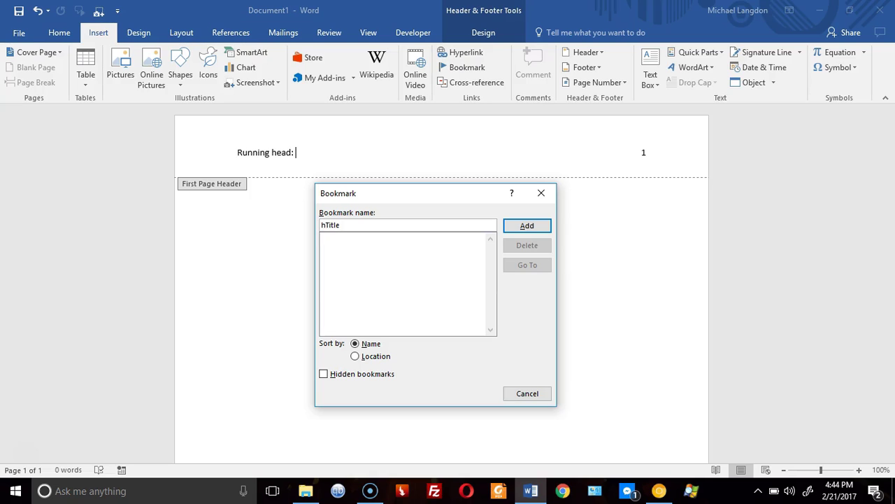
left_click(539, 228)
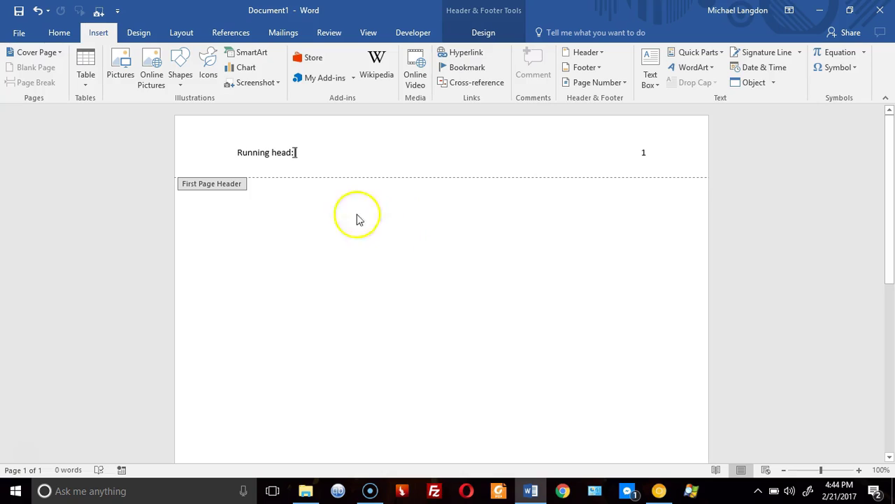
Exit the header, add two blank lines and a page break, then open page 2's header
left_click(305, 234)
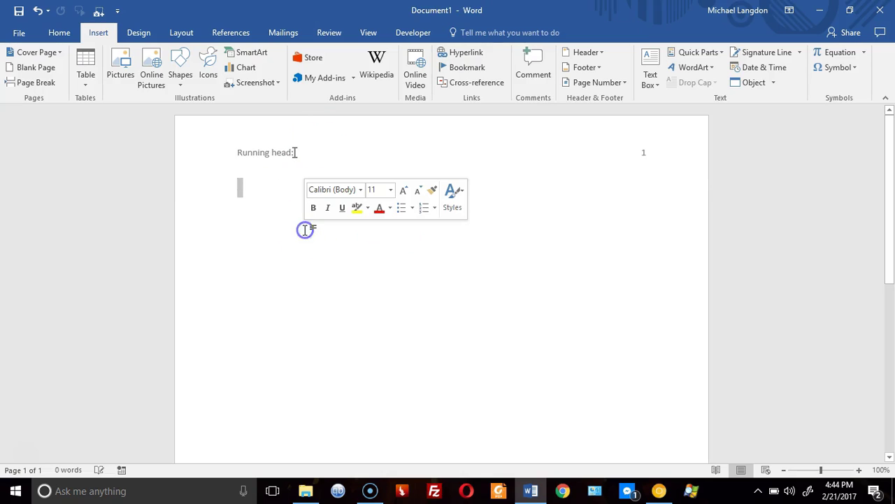
left_click(468, 255)
left_click(360, 212)
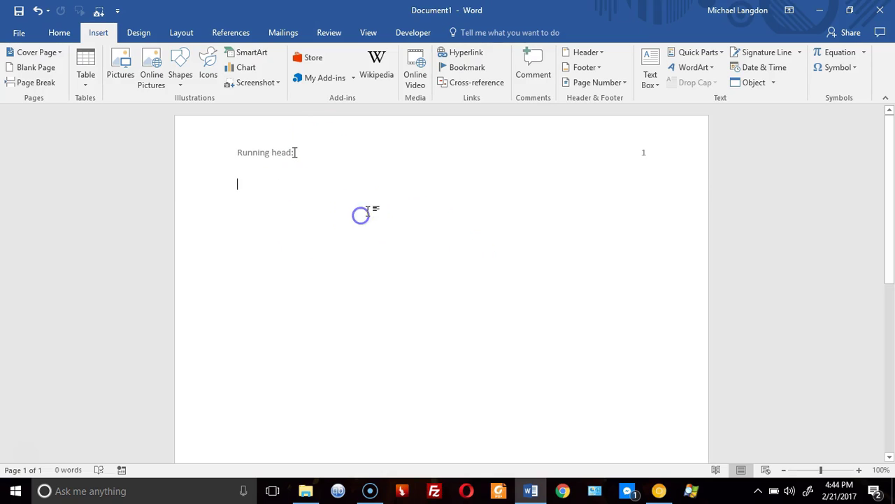
key("Return")
key("Return")
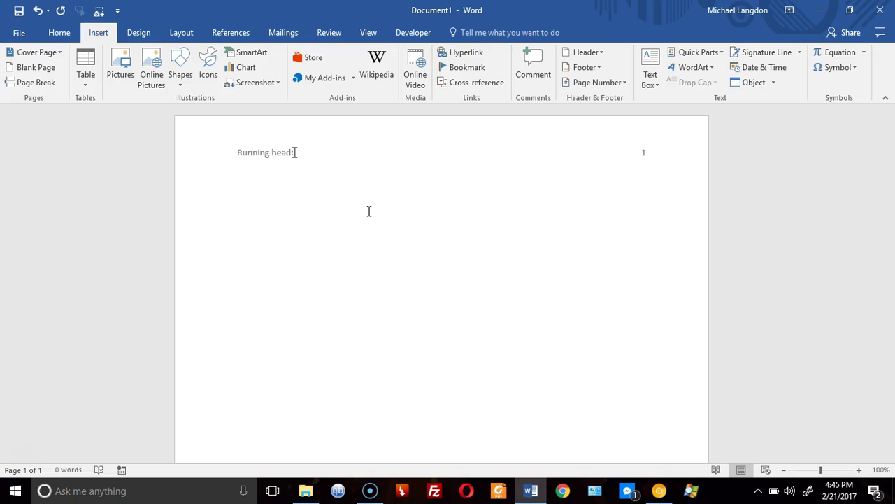
key("ctrl+Return")
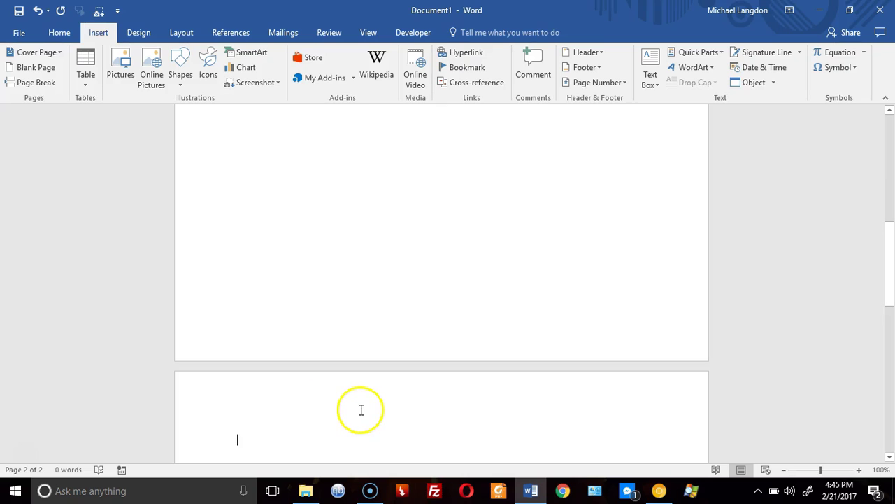
scroll(362, 410, "up", 1)
scroll(362, 410, "down", 2)
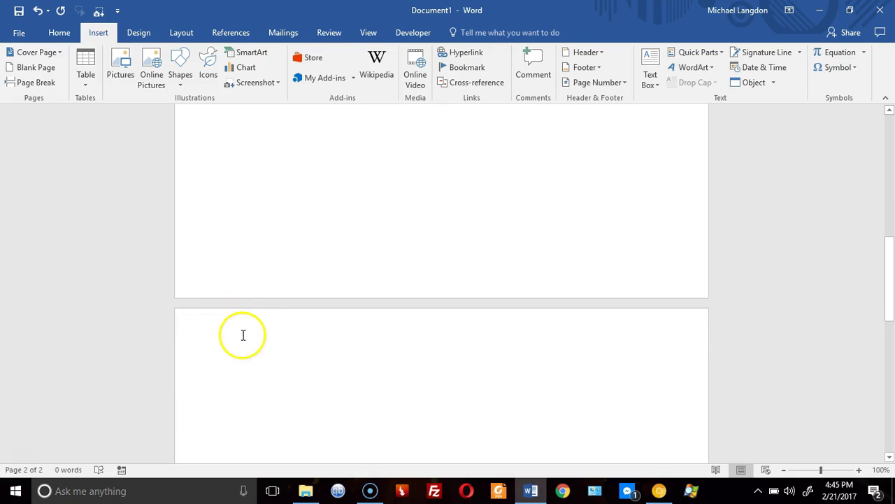
double_click(243, 336)
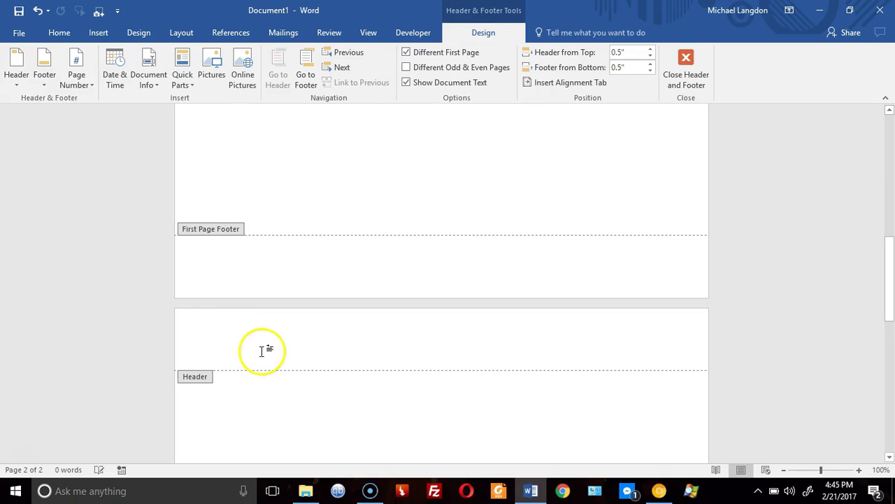
Insert a Plain Number 3 page number showing 2 at the right of page 2's header
left_click(77, 76)
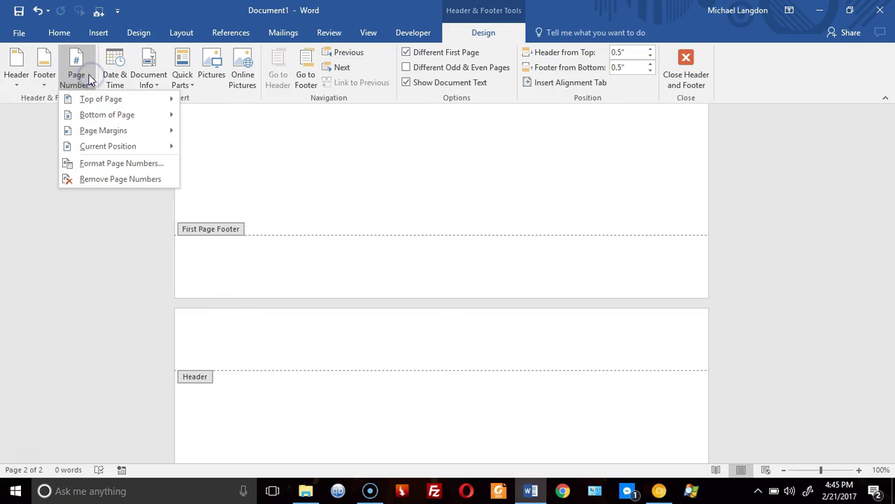
mouse_move(99, 105)
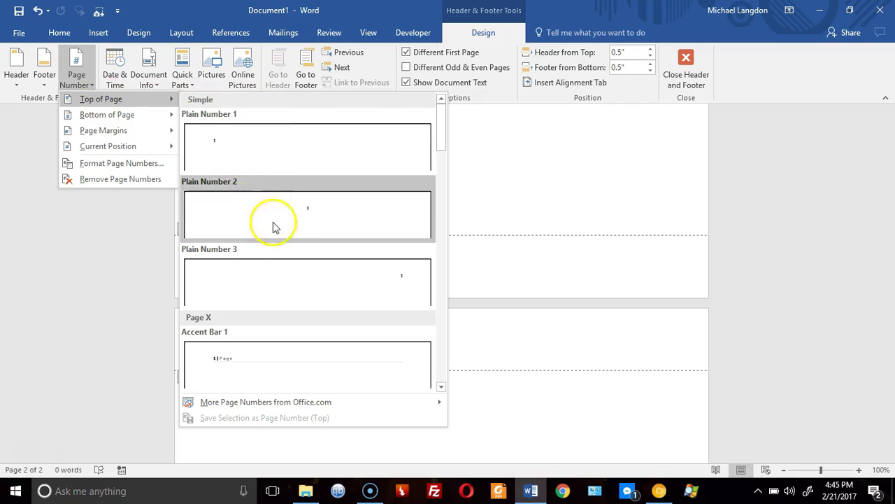
left_click(278, 277)
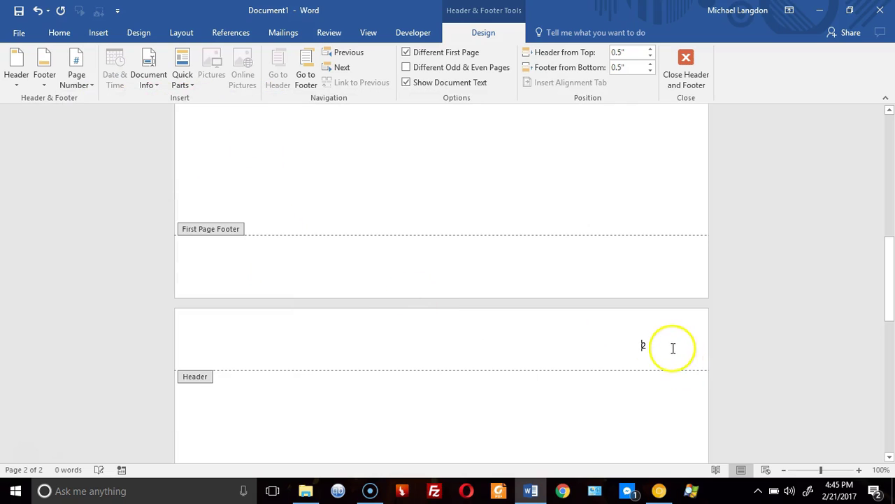
left_click(657, 346)
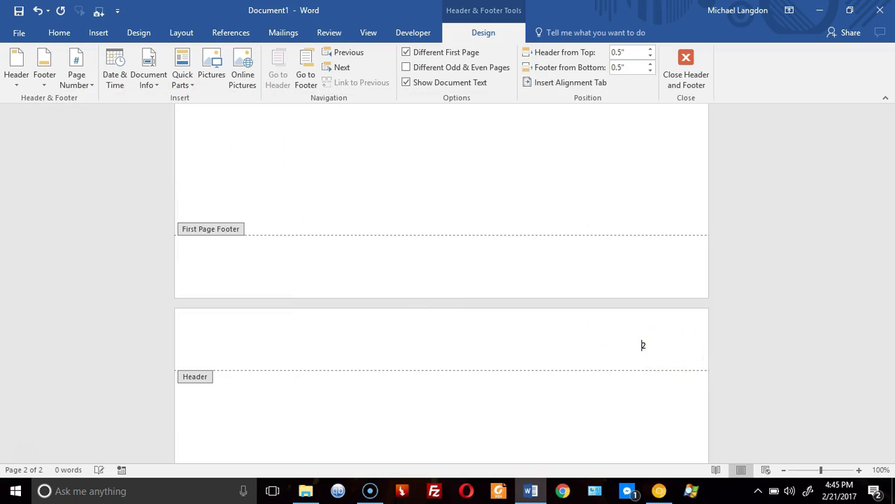
key("Return")
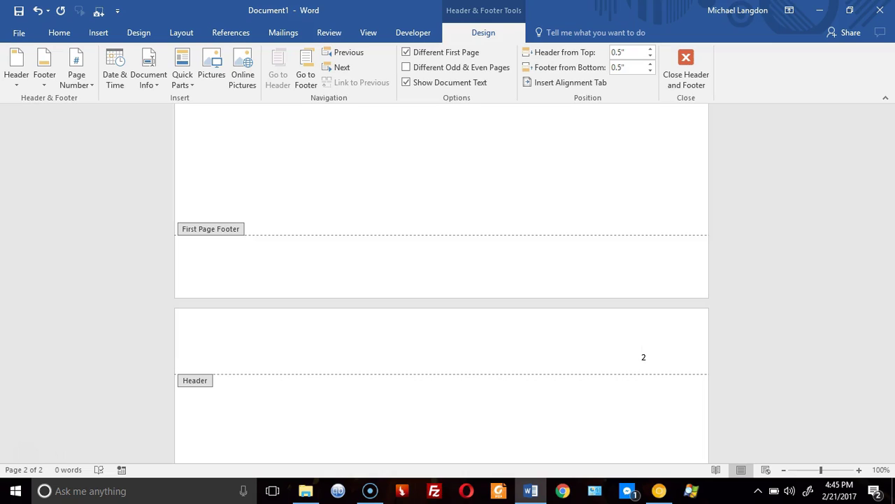
key("BackSpace")
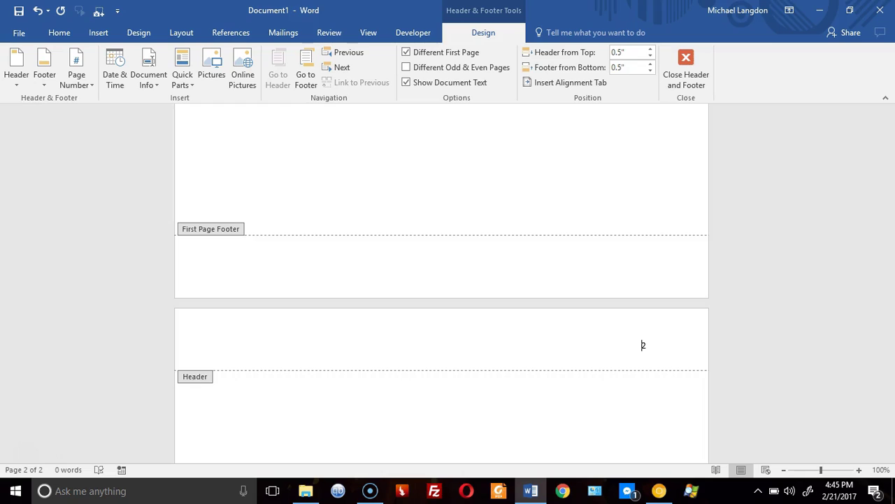
key("Return")
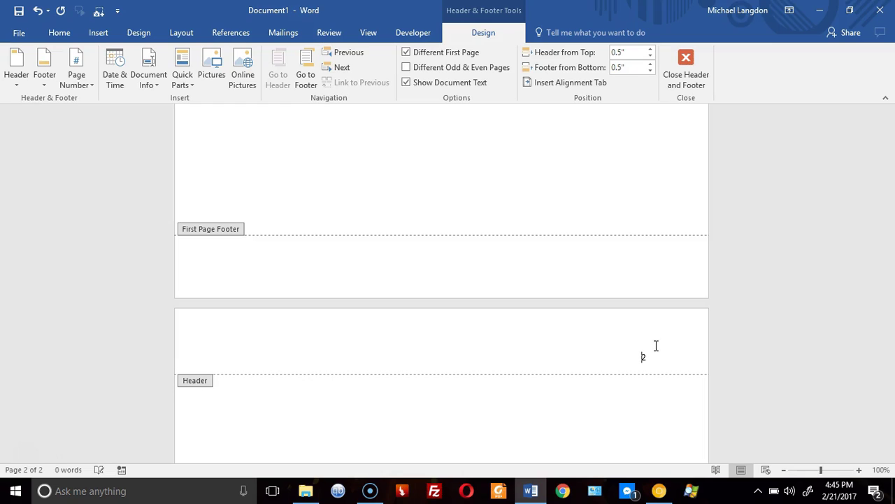
key("BackSpace")
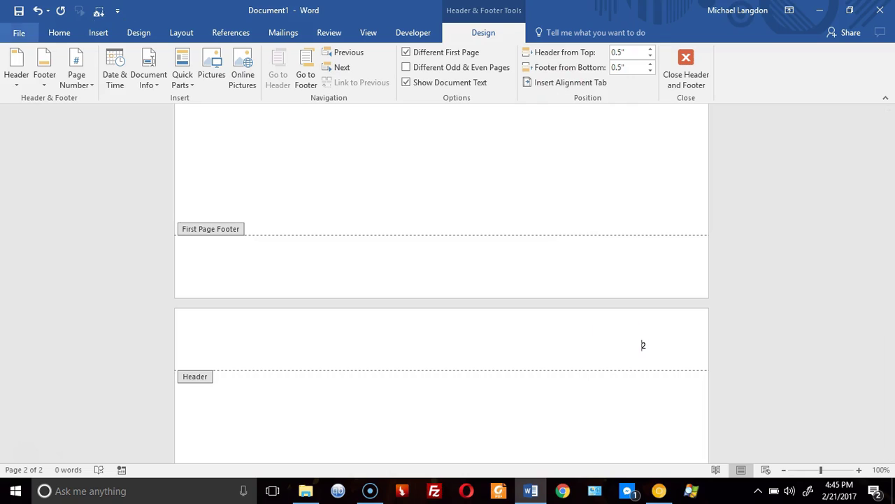
Add a bookmark named h2Title at the page number 2 in the page 2 header
left_click(99, 33)
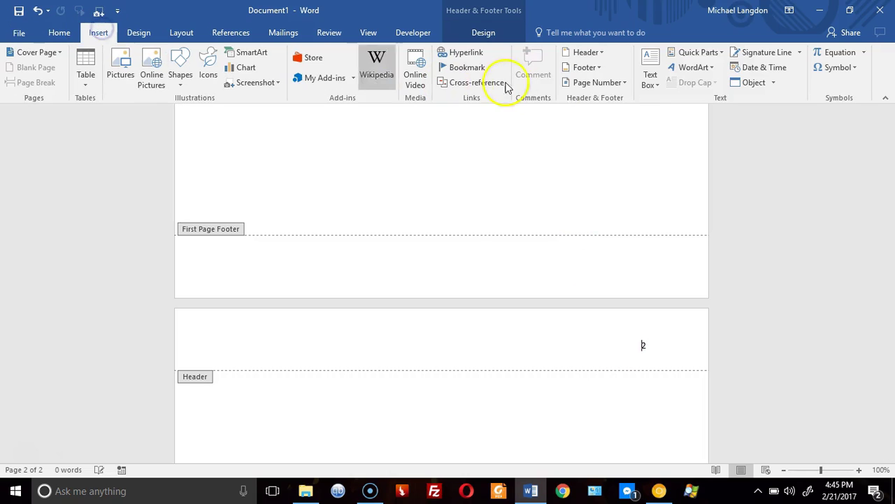
left_click(467, 67)
left_click(385, 311)
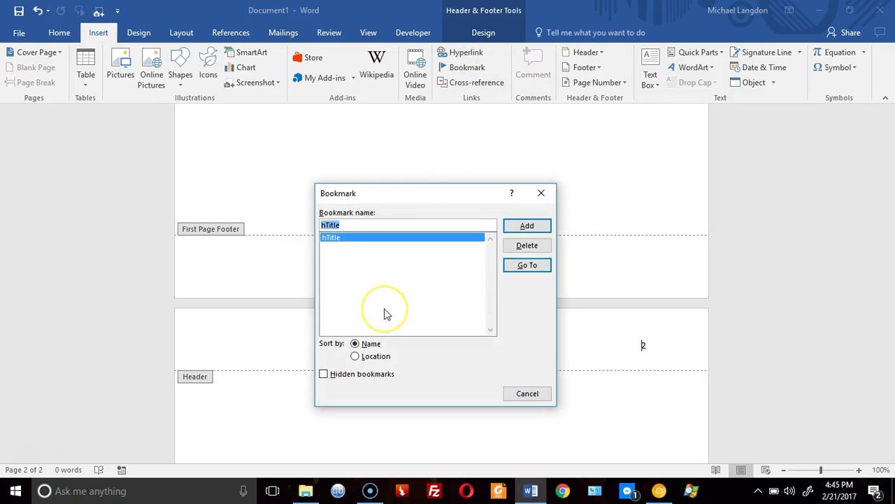
key("Home")
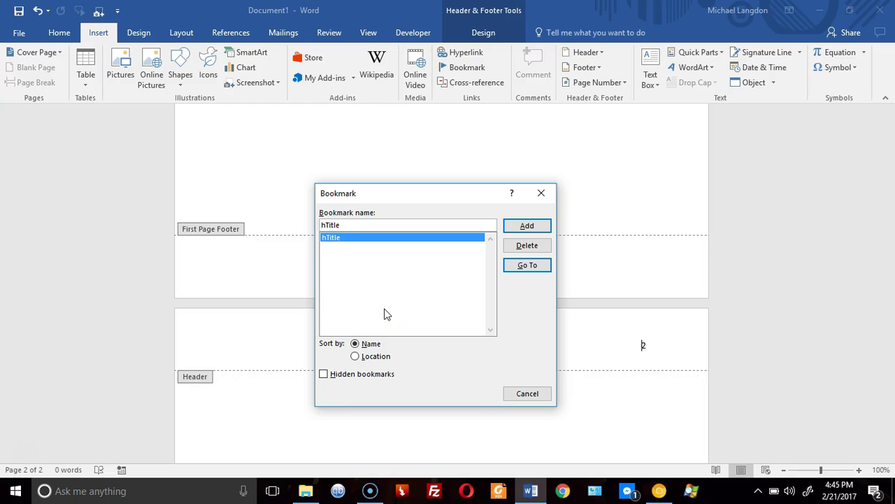
type("2")
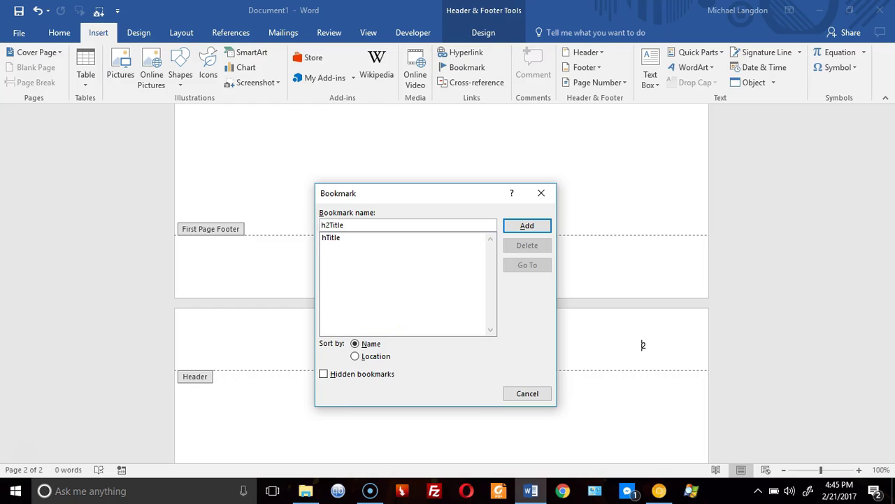
left_click(525, 231)
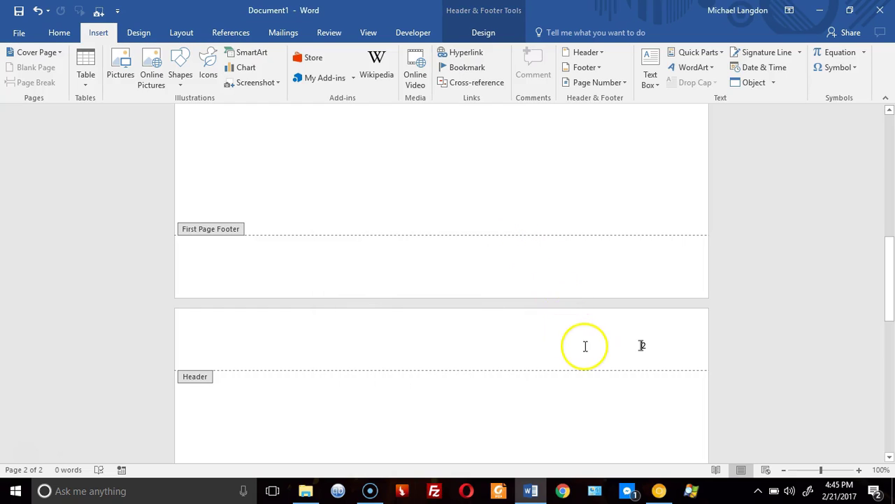